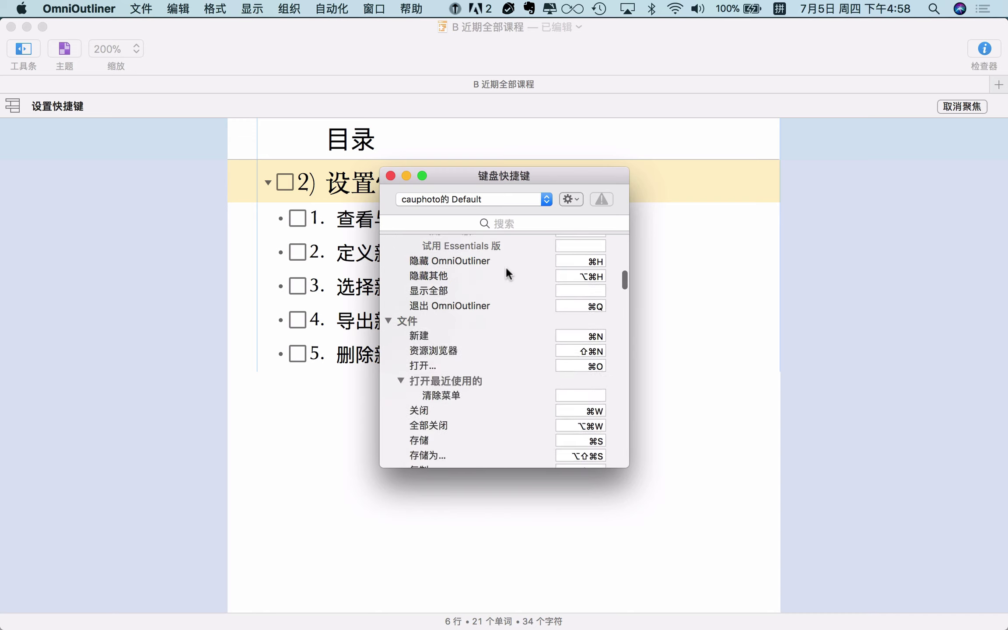
Search the keyboard shortcuts list for 行.
scroll(505, 266, down, 15)
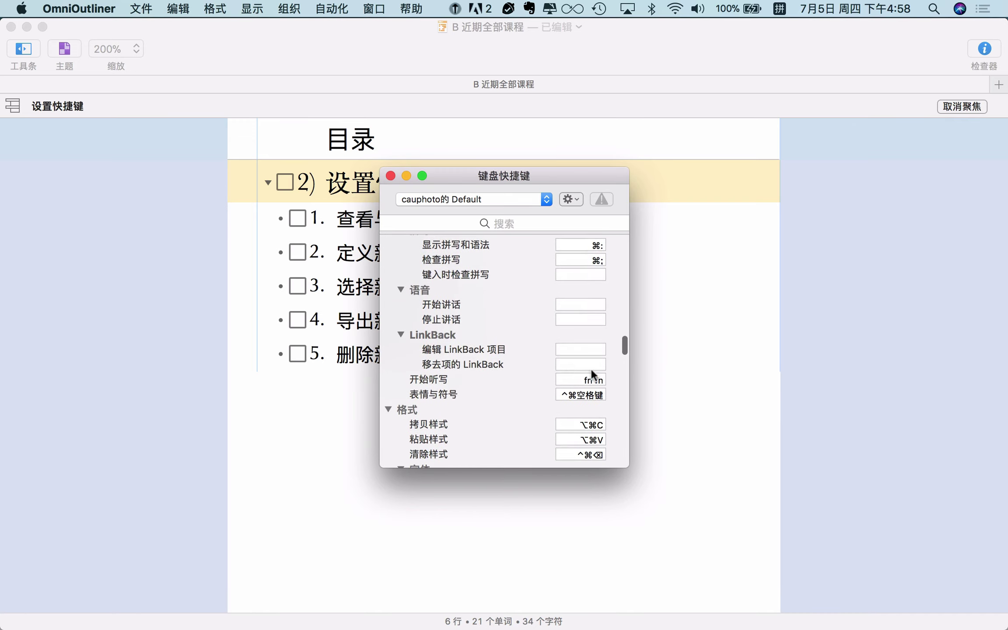
scroll(512, 319, up, 20)
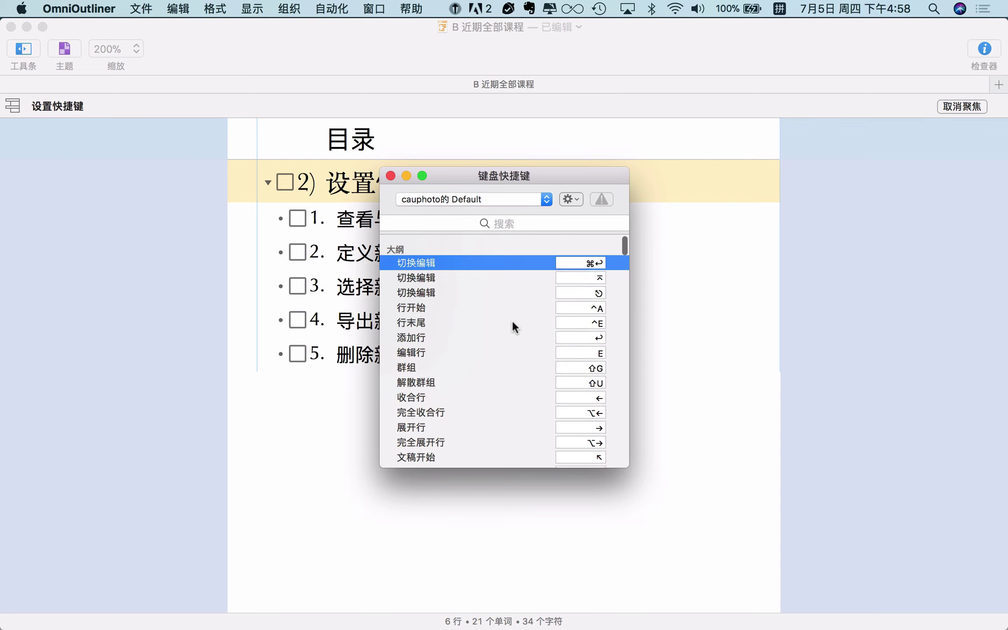
click(467, 217)
text(han)
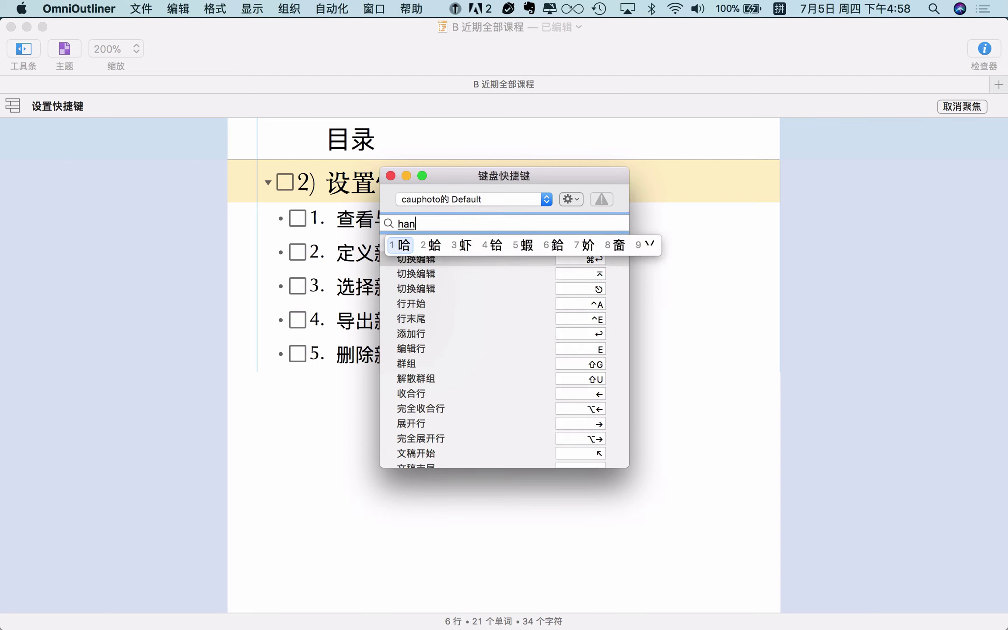
text(g2)
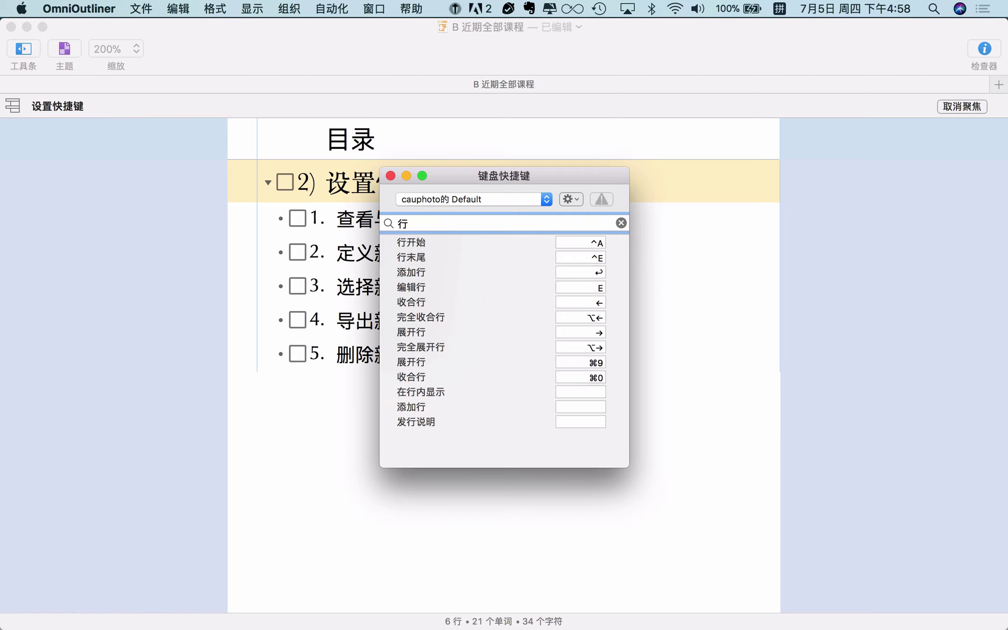
key(super+a)
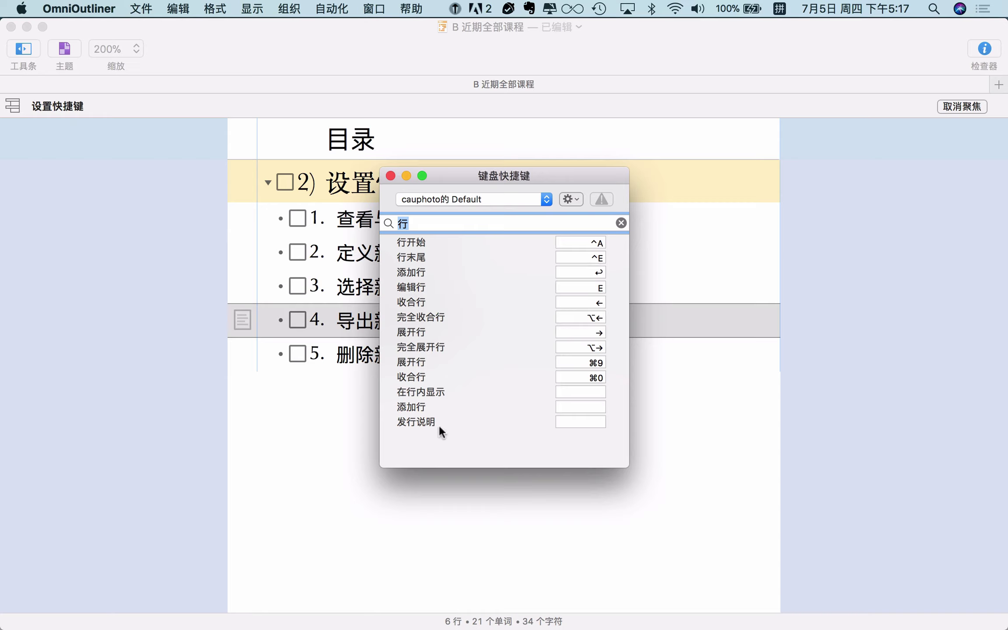
Assign the shortcut ⌘4 to the 在行内显示 command and accept the suggested name for the new shortcut set.
click(495, 289)
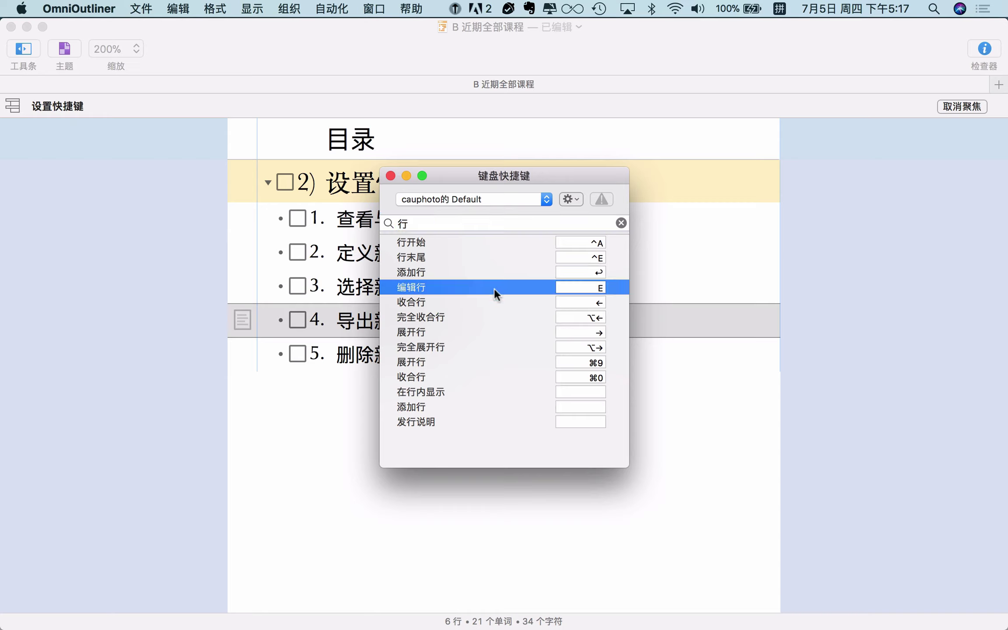
click(590, 285)
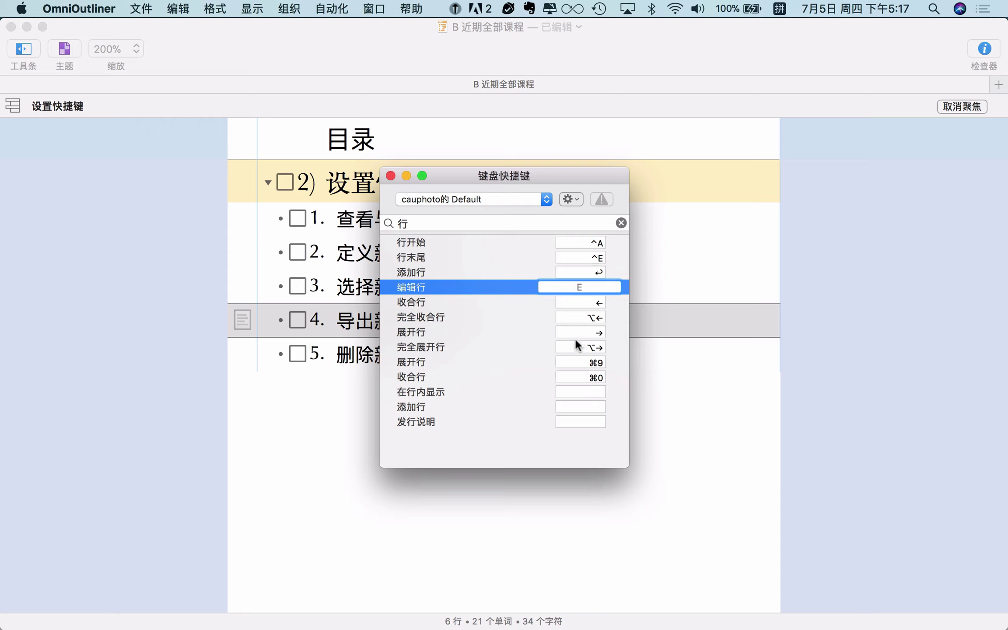
click(565, 389)
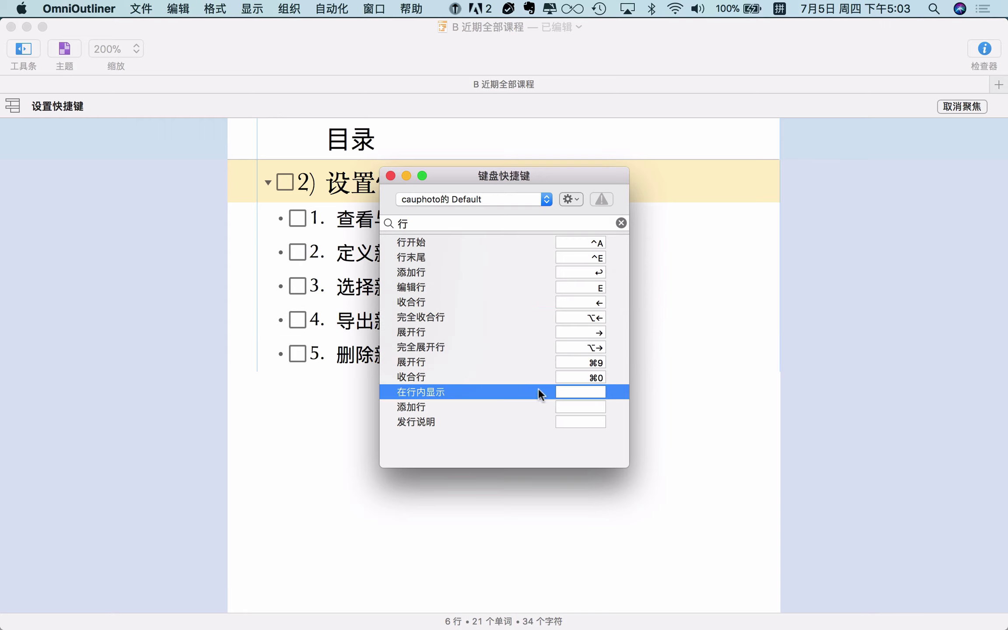
click(586, 390)
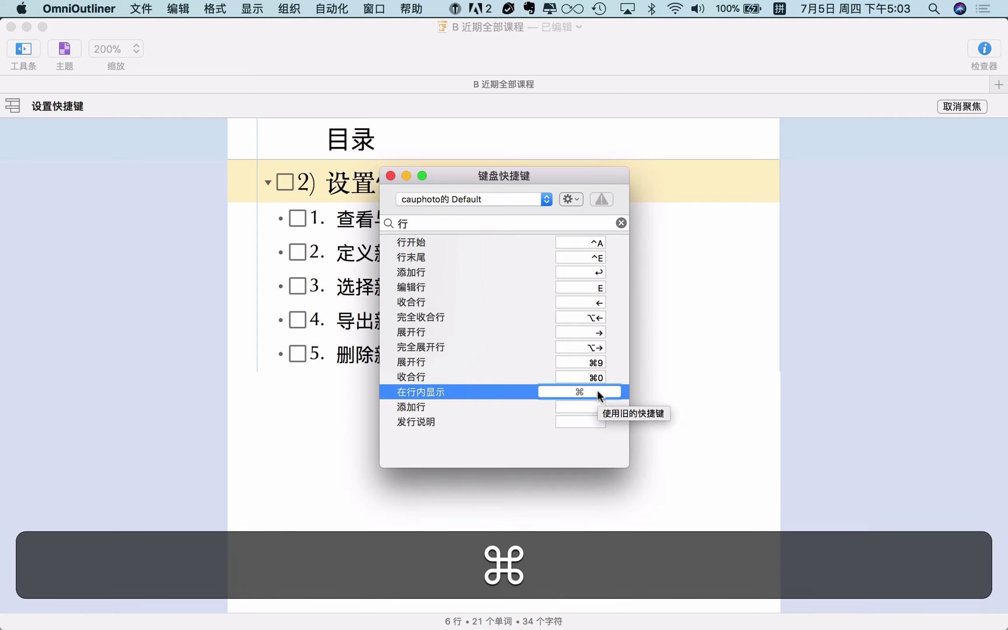
key(super+4)
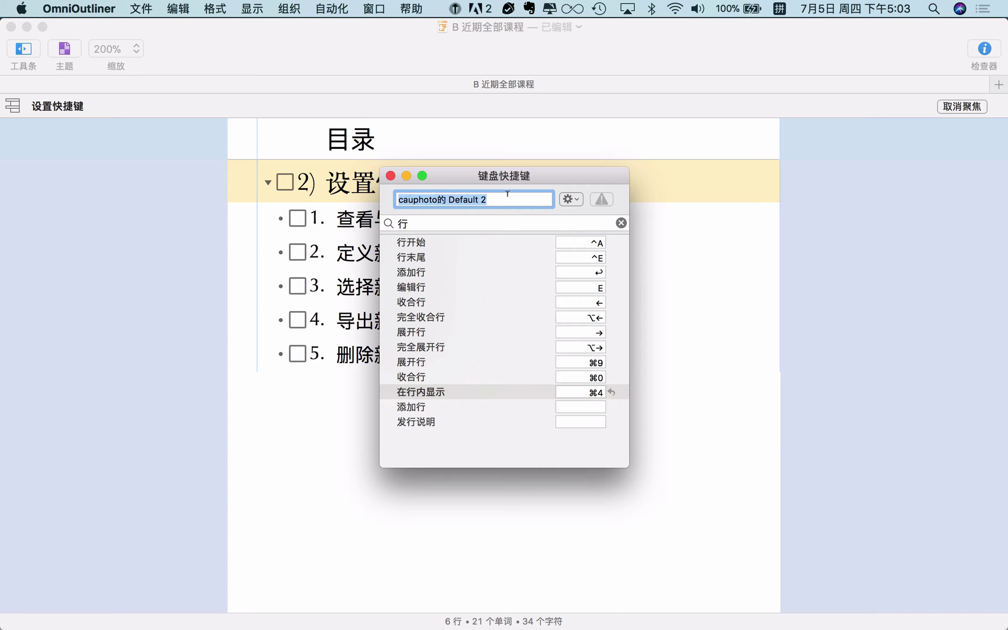
key(Return)
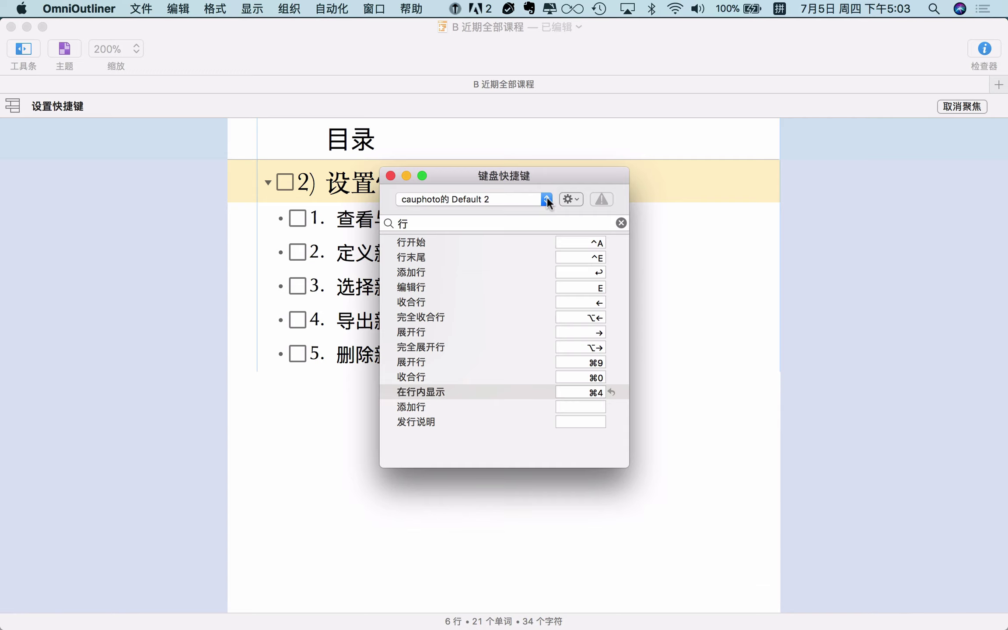
Switch to the original Default shortcut set and return to the Default 2 set to compare the 在行内显示 shortcut.
click(547, 198)
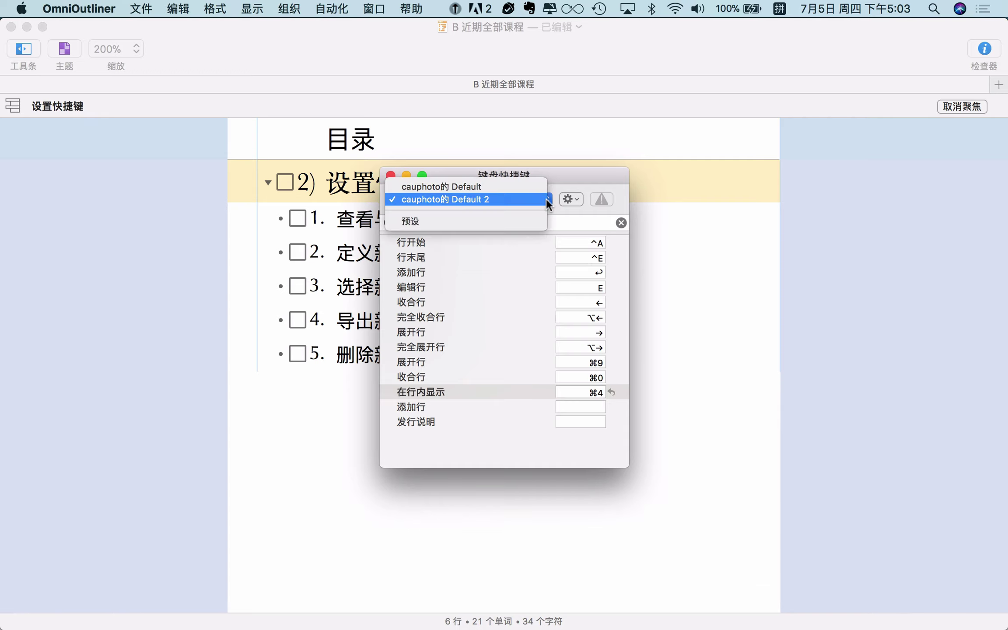
click(497, 187)
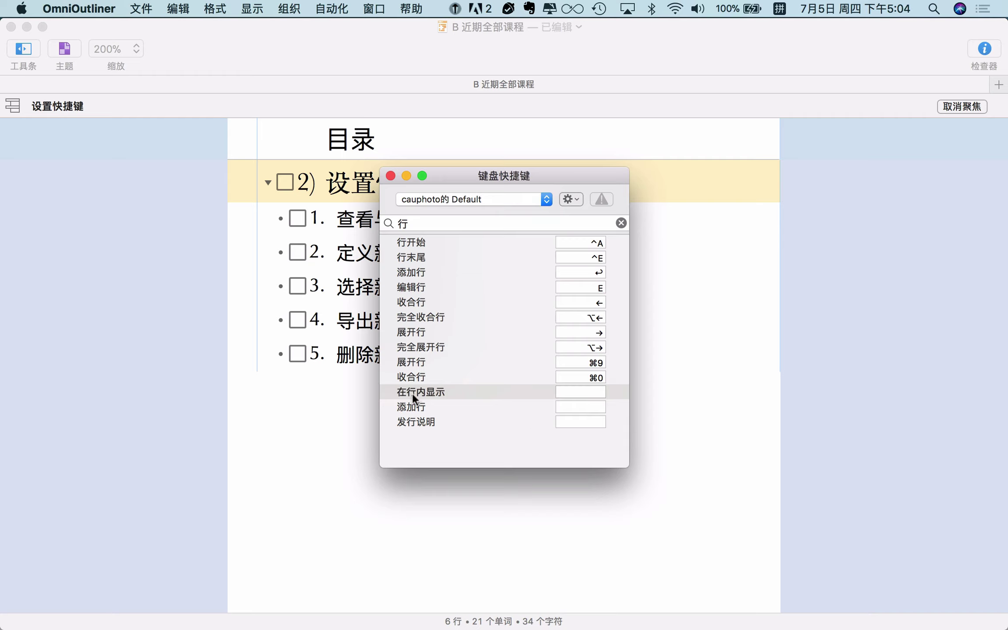
click(502, 193)
click(498, 207)
click(545, 199)
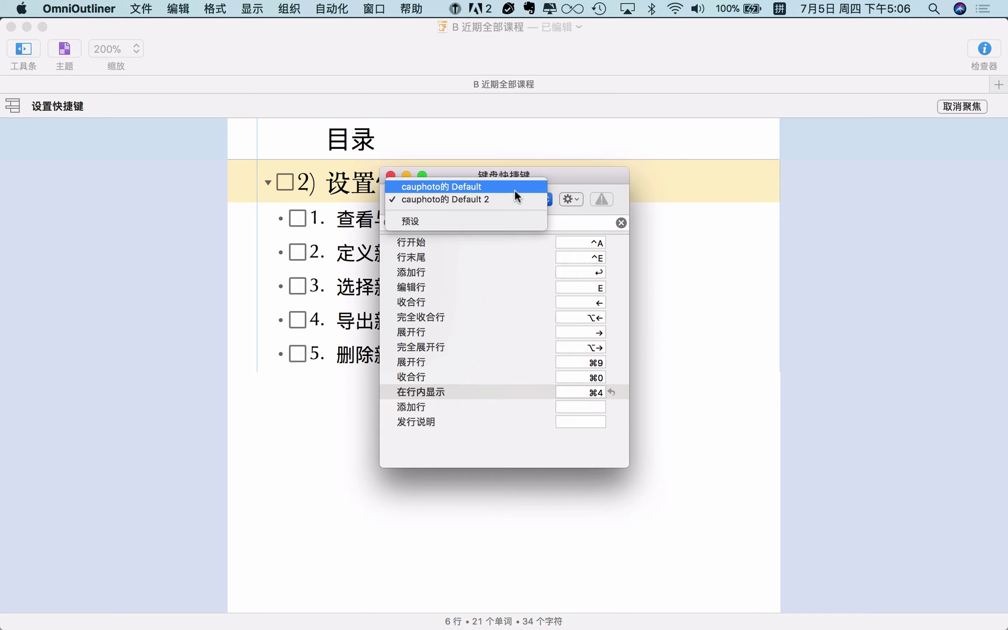
click(487, 200)
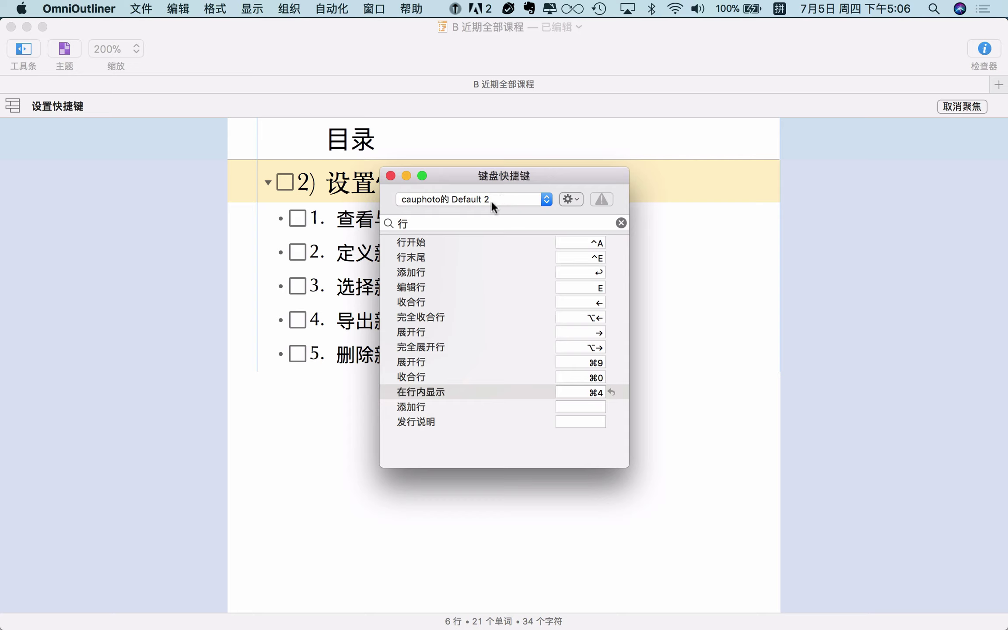
Export the Default 2 shortcut set to the 桌面 folder under its suggested file name and return to OmniOutliner.
click(571, 200)
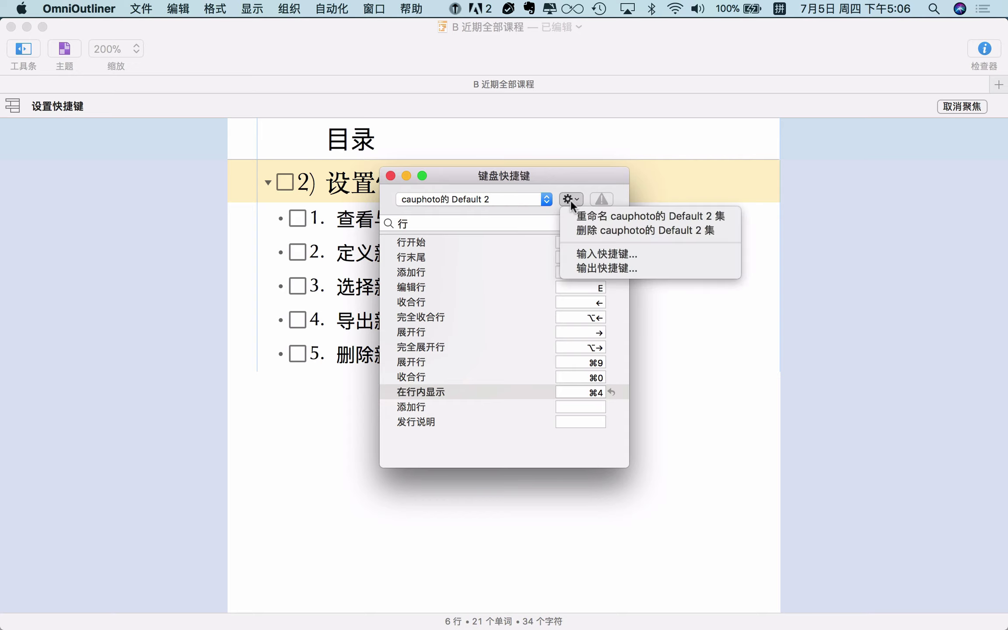
click(595, 264)
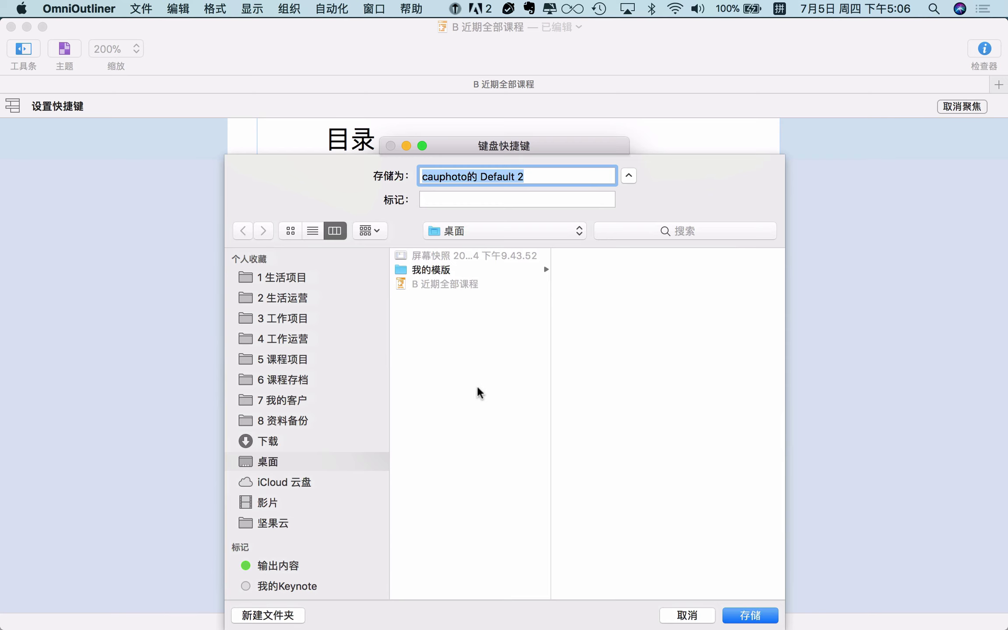
click(750, 615)
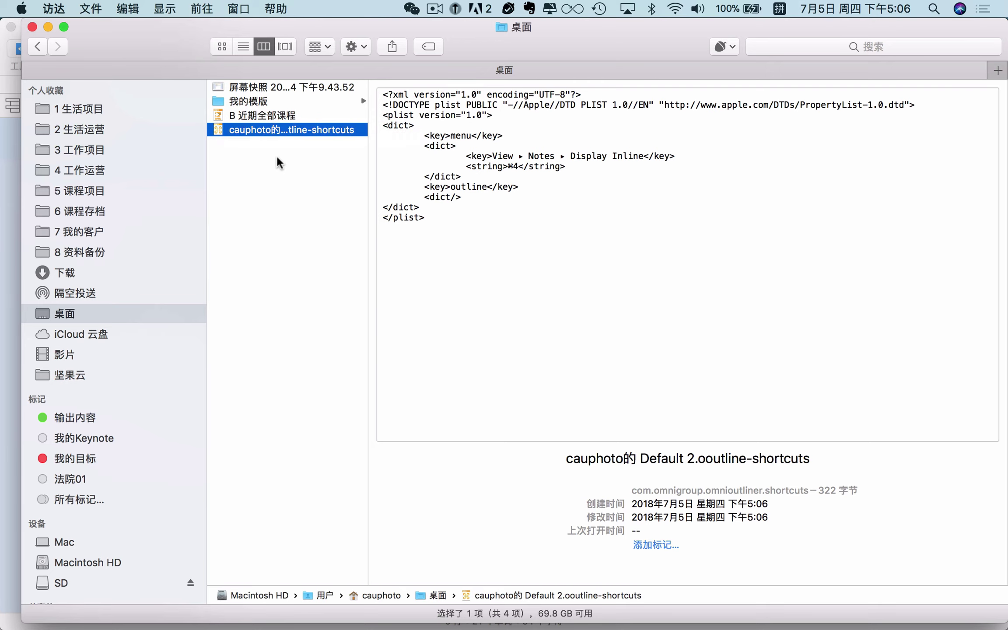
key(super+Tab)
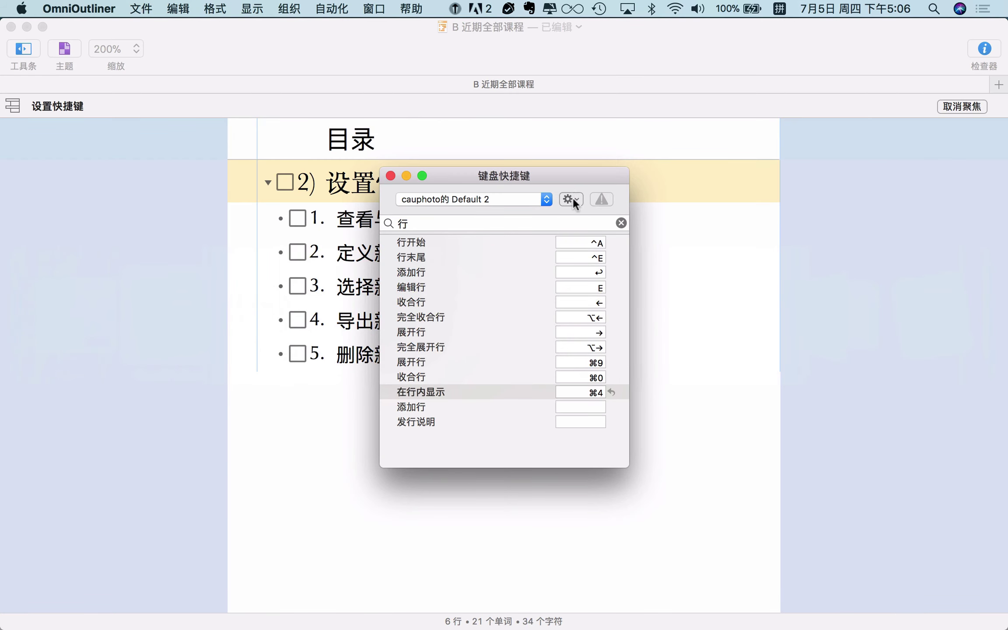
Rename the Default 2 shortcut set by appending 333 to its name.
click(572, 198)
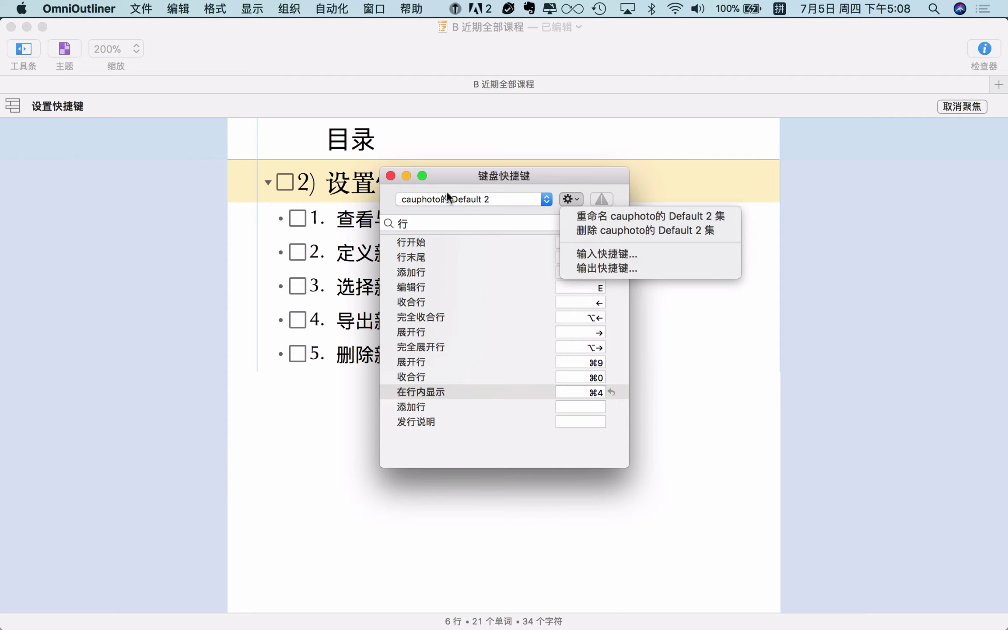
click(594, 216)
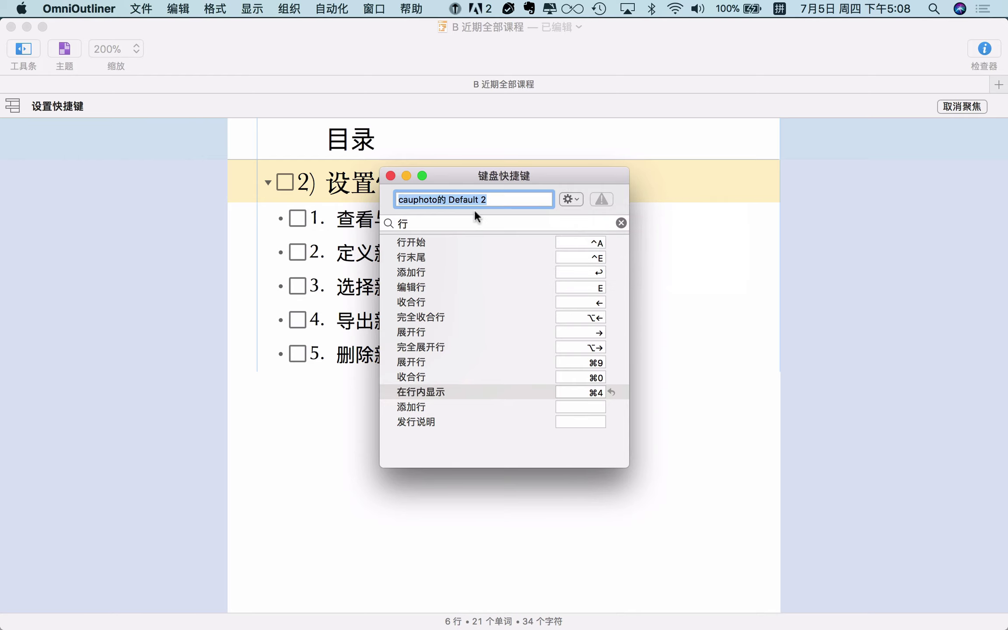
key(Right)
text(333)
key(Return)
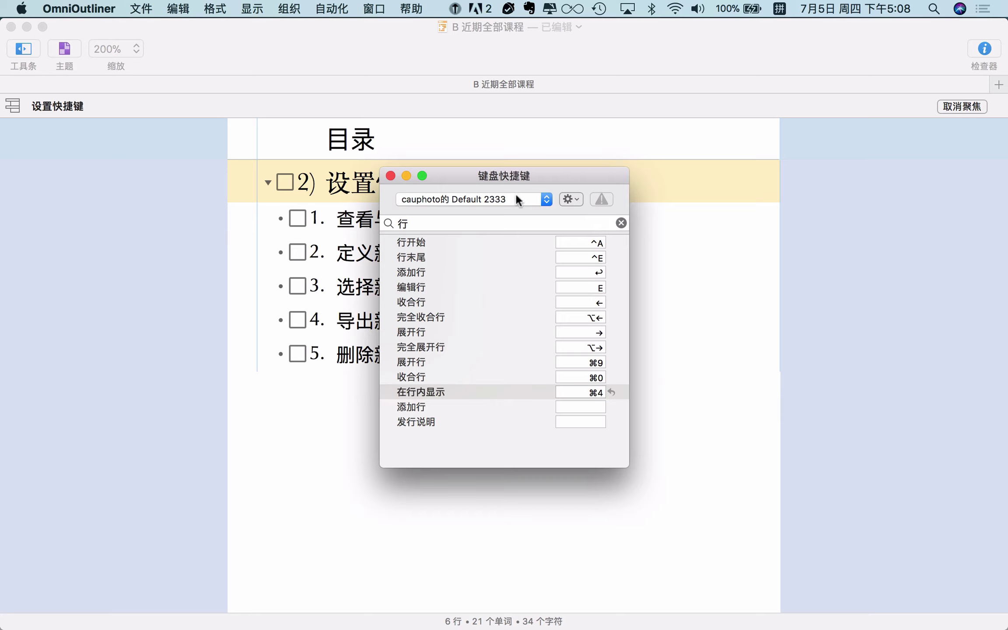
Delete the Default 2333 and Default 2 shortcut sets, leaving the original Default set selected.
click(567, 197)
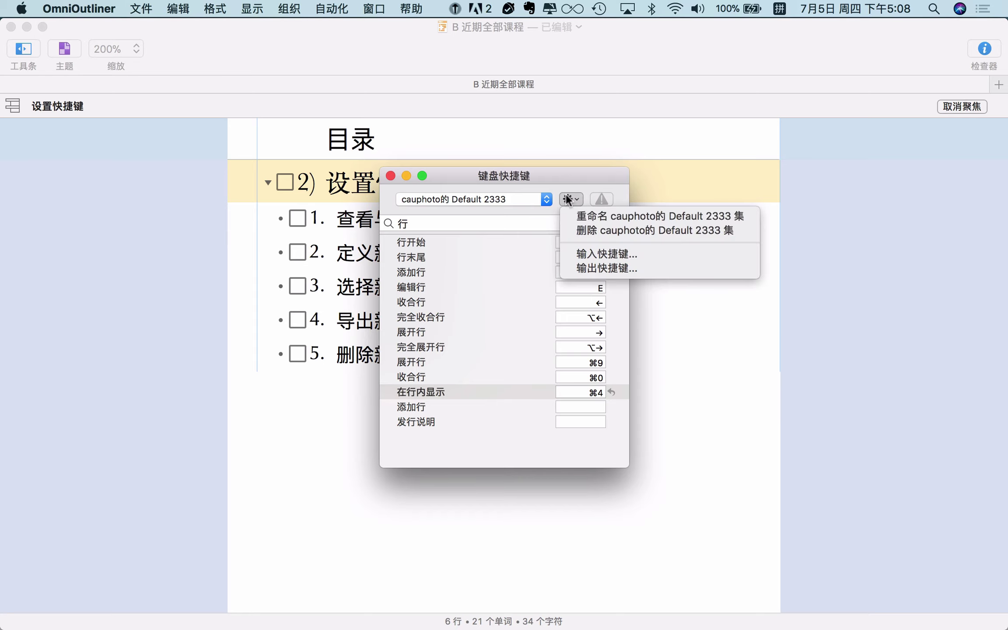
click(585, 230)
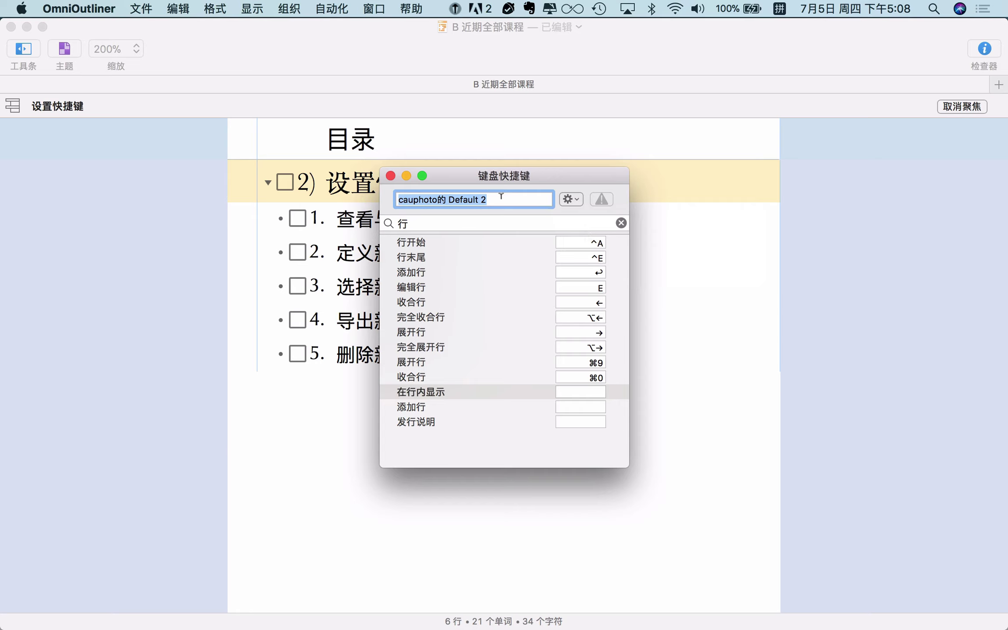
click(569, 196)
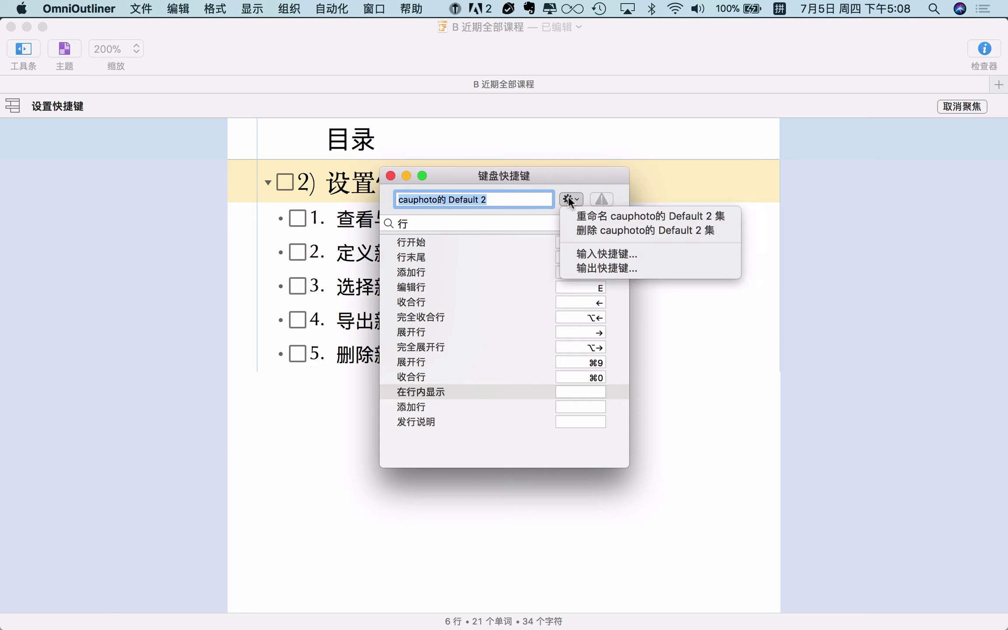
click(581, 231)
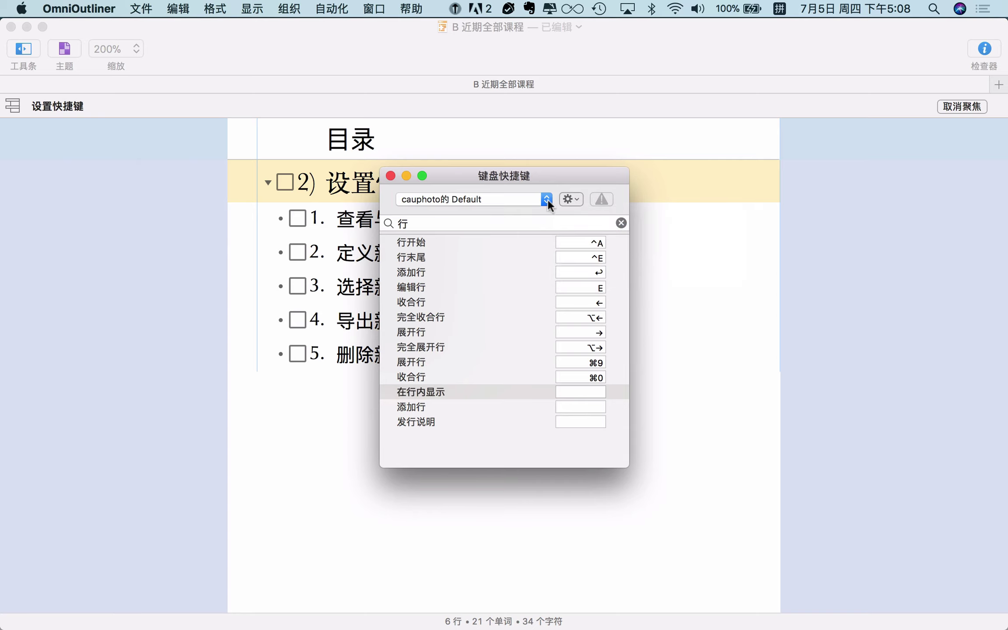
click(547, 200)
click(549, 182)
Clear the 行 search and examine the full shortcut list from the 大纲 commands through the 格式 section.
click(621, 219)
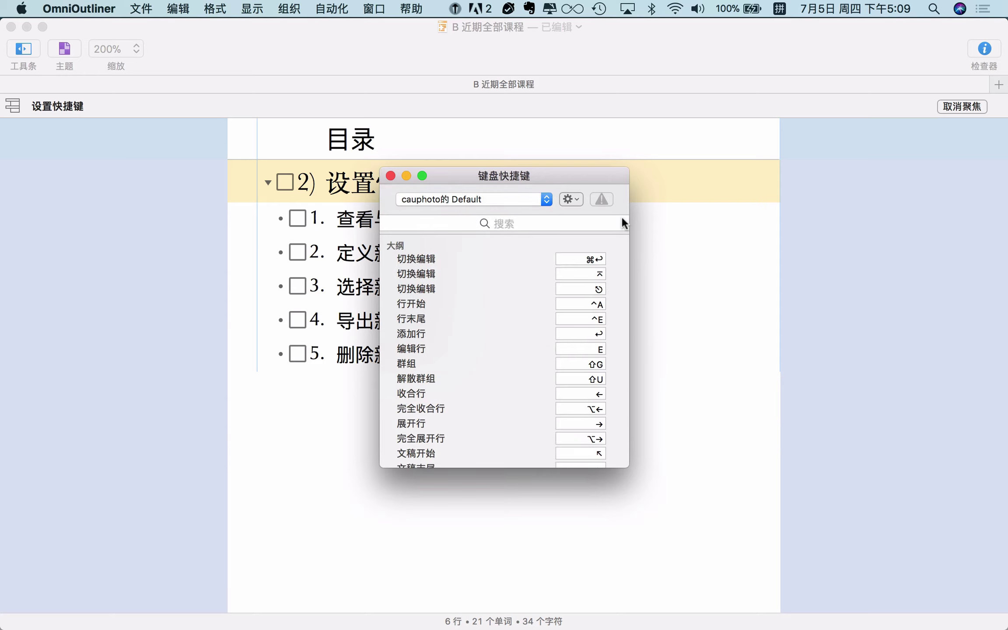
scroll(462, 292, down, 8)
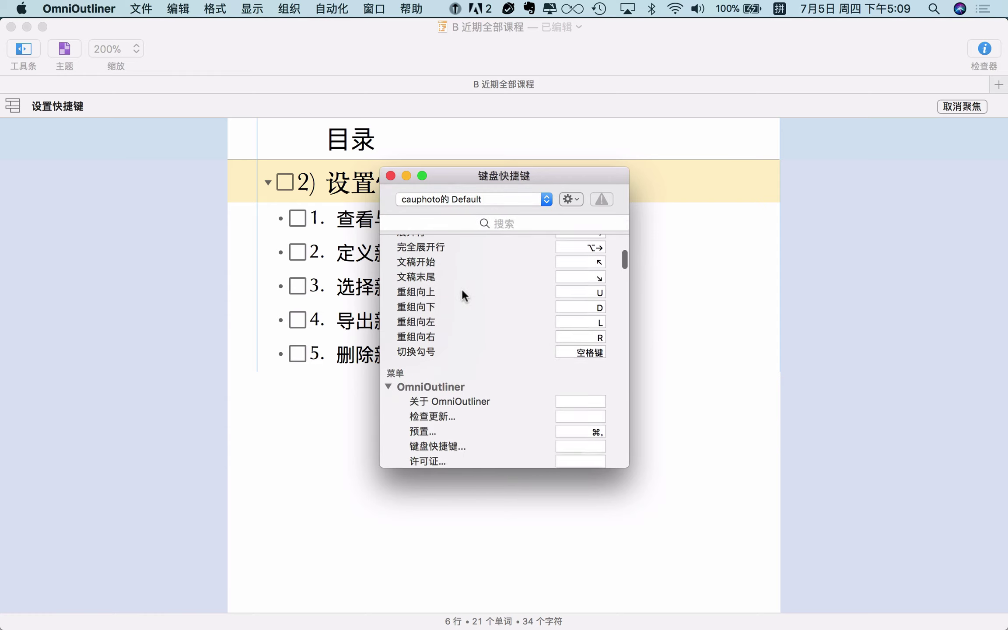
scroll(462, 289, down, 10)
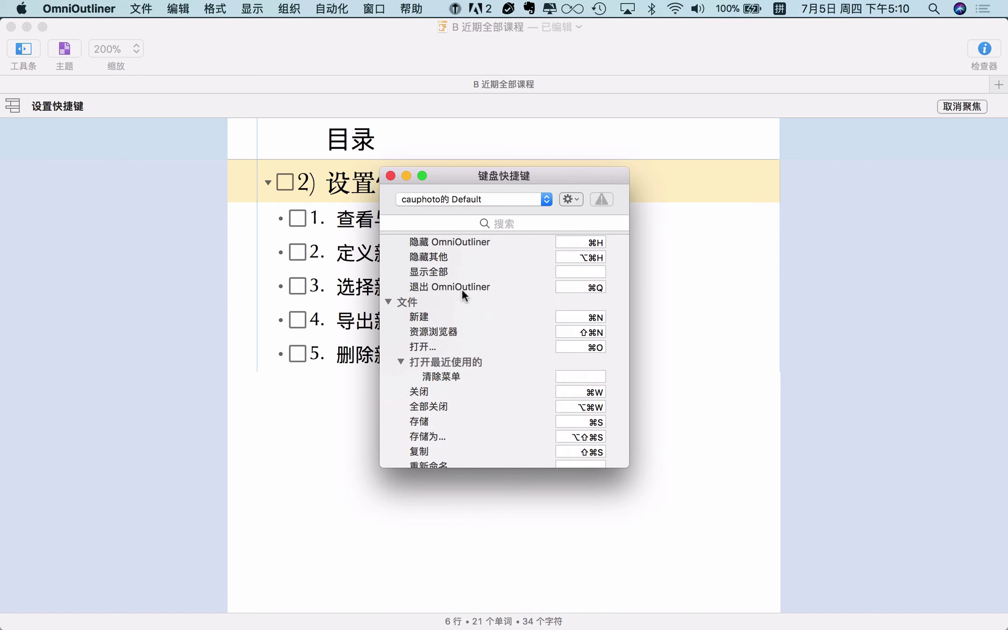
scroll(462, 288, down, 5)
scroll(461, 288, down, 10)
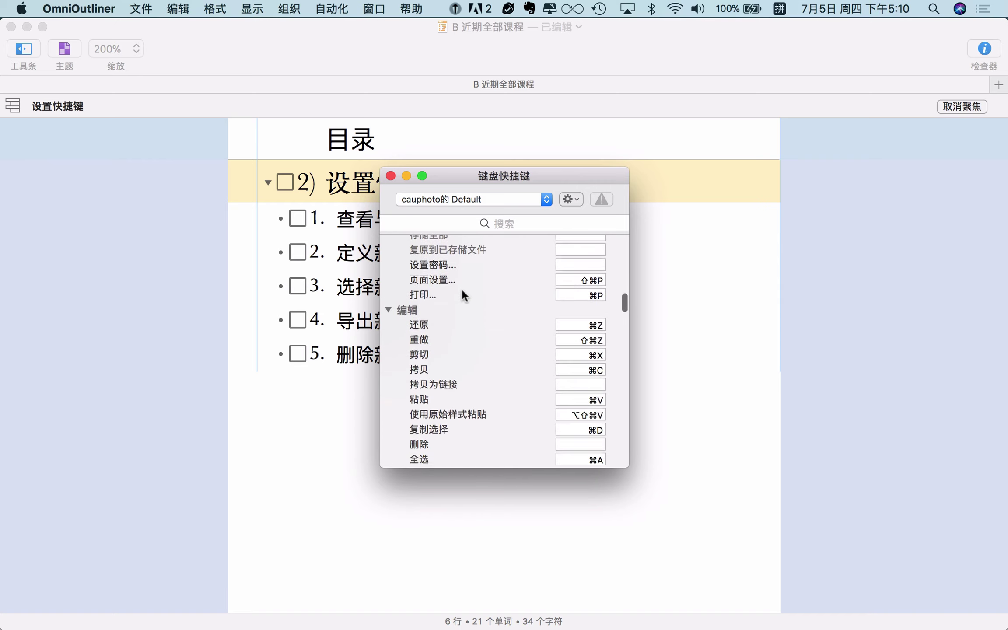
scroll(462, 288, down, 10)
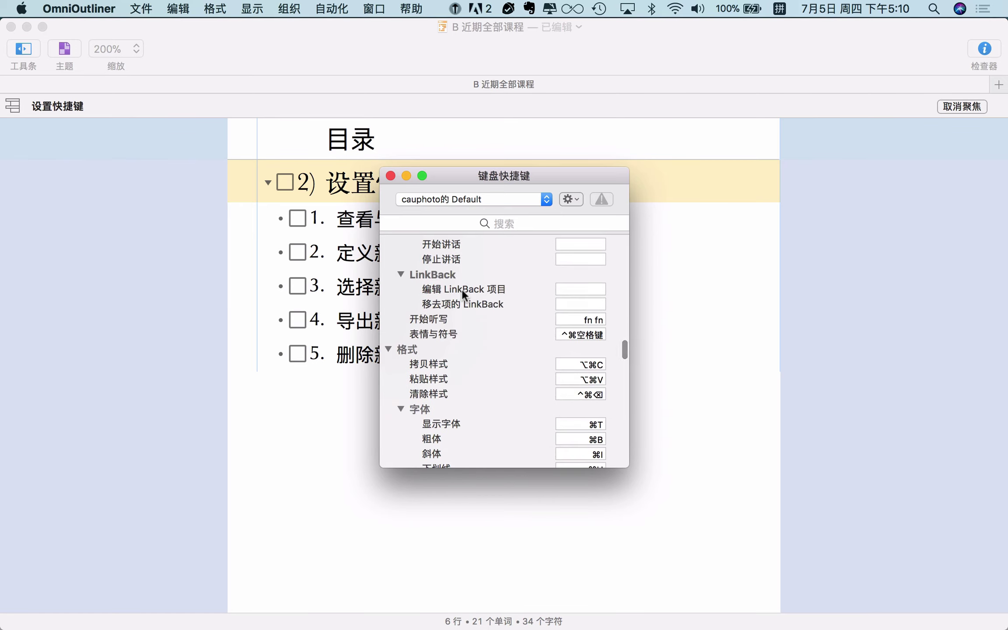
Return to the outline document and review its rows from 设置快捷键 down to 导出新的方案.
click(265, 190)
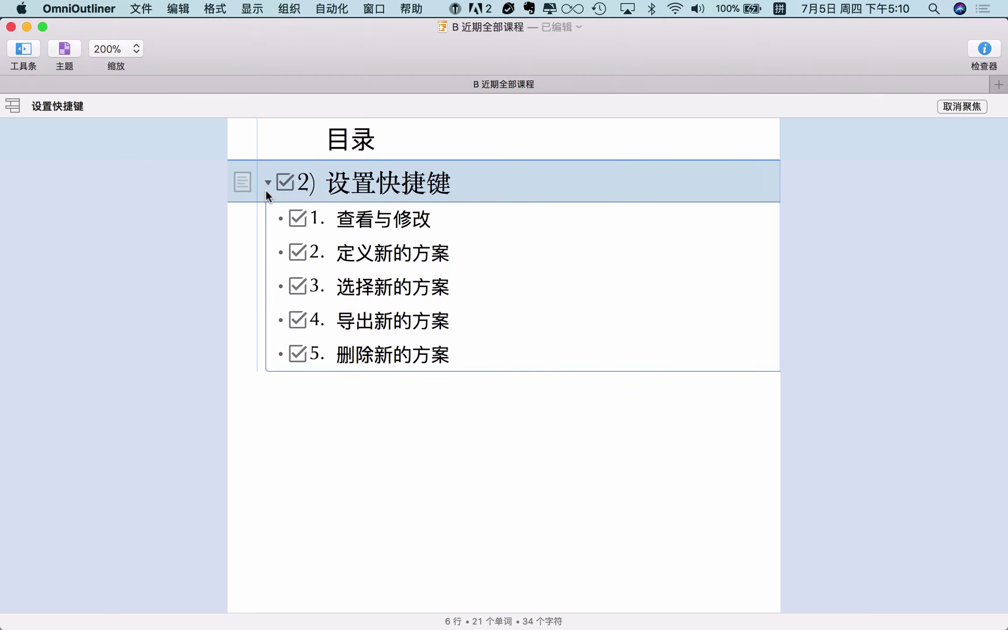
key(Down)
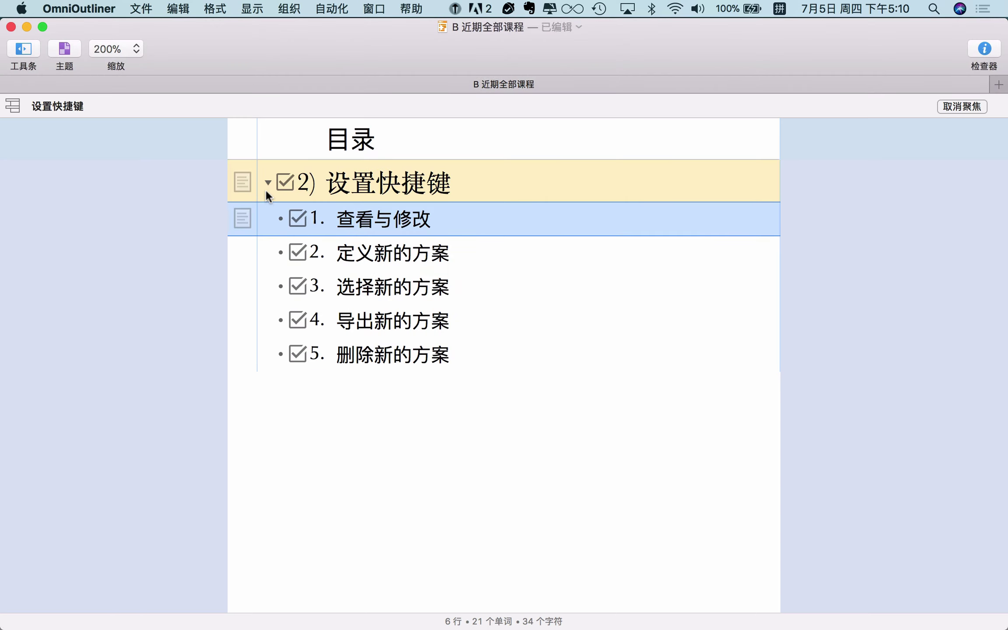
key(Down)
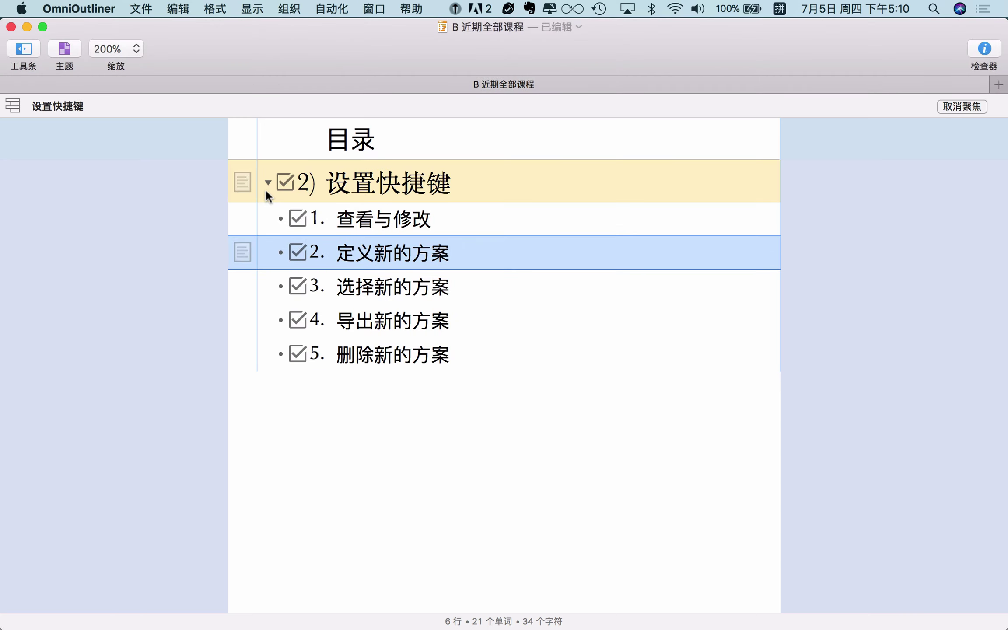
key(Down)
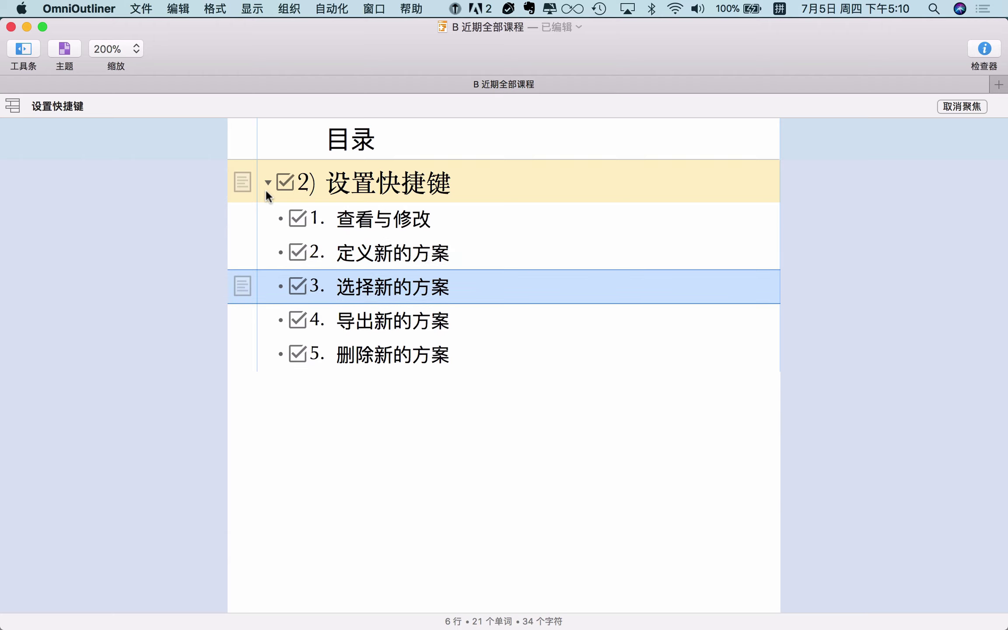
key(Down)
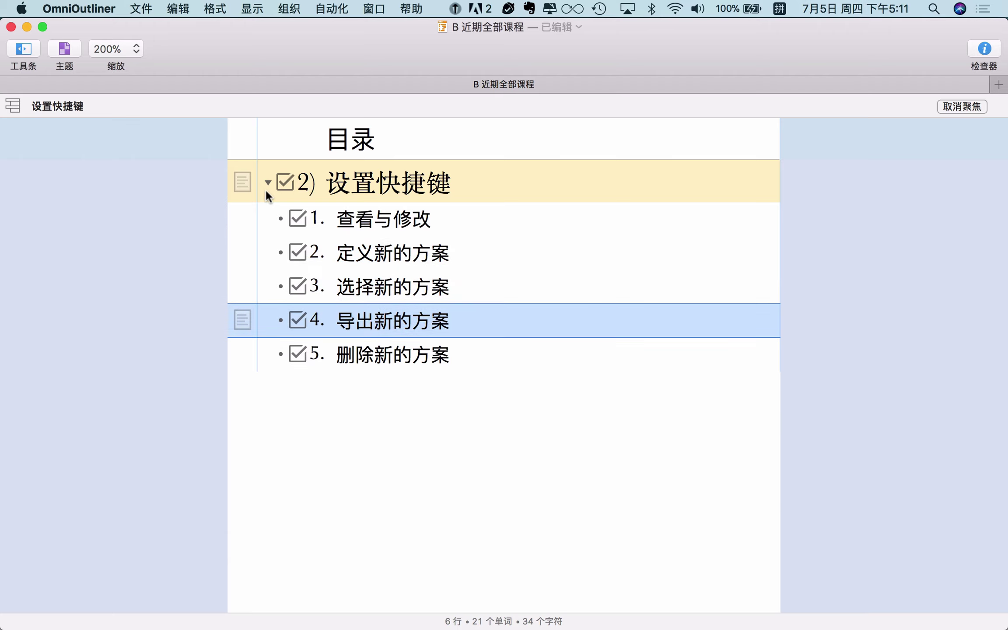